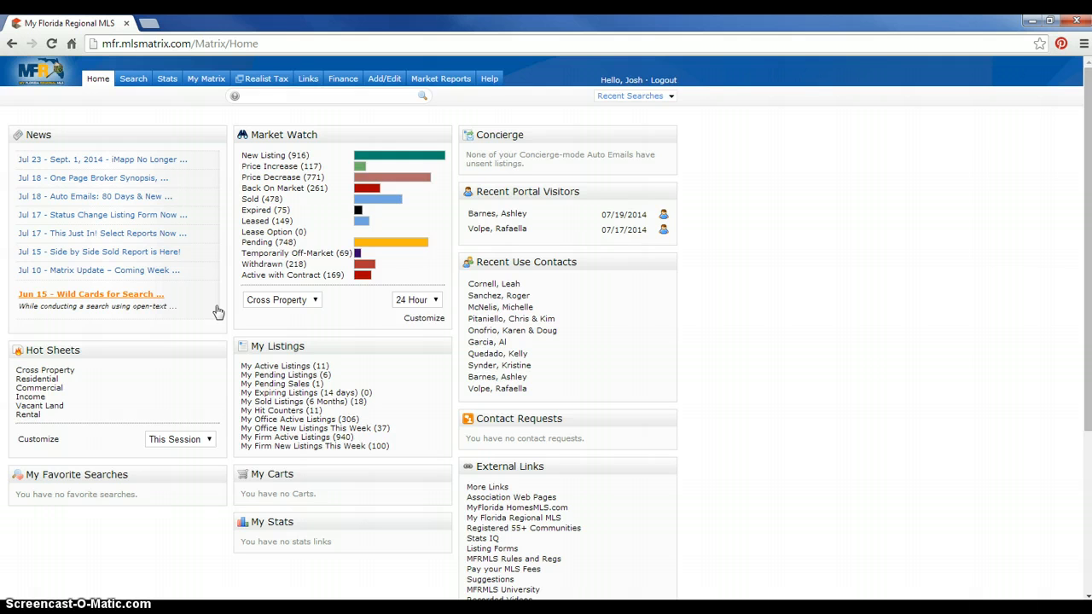
- Open Realist Tax and remove Hernando from the selected counties so the search region covers only Pasco, FL
click(210, 318)
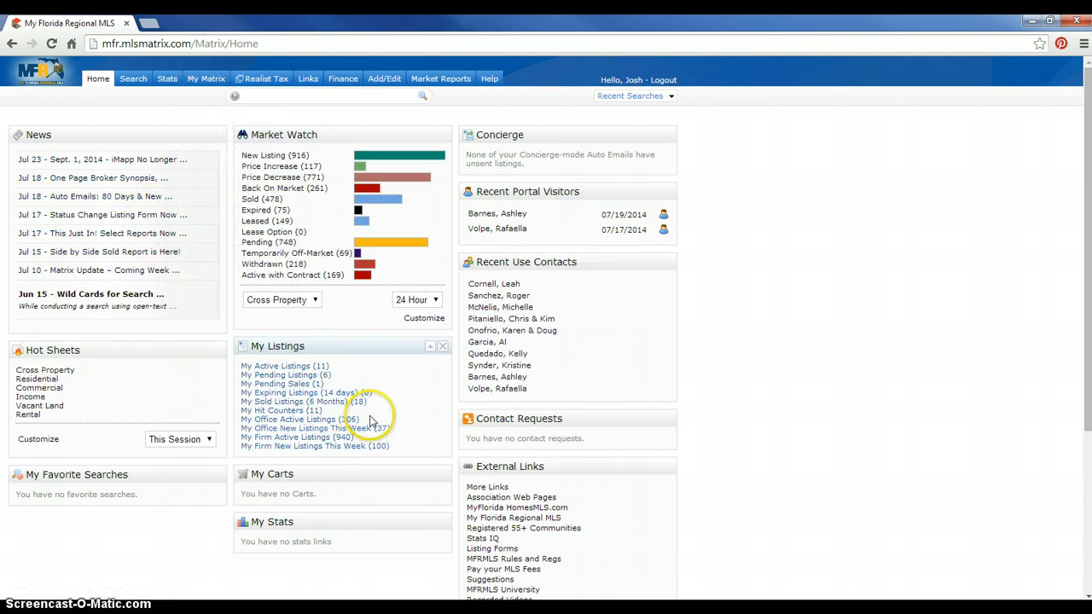
click(256, 83)
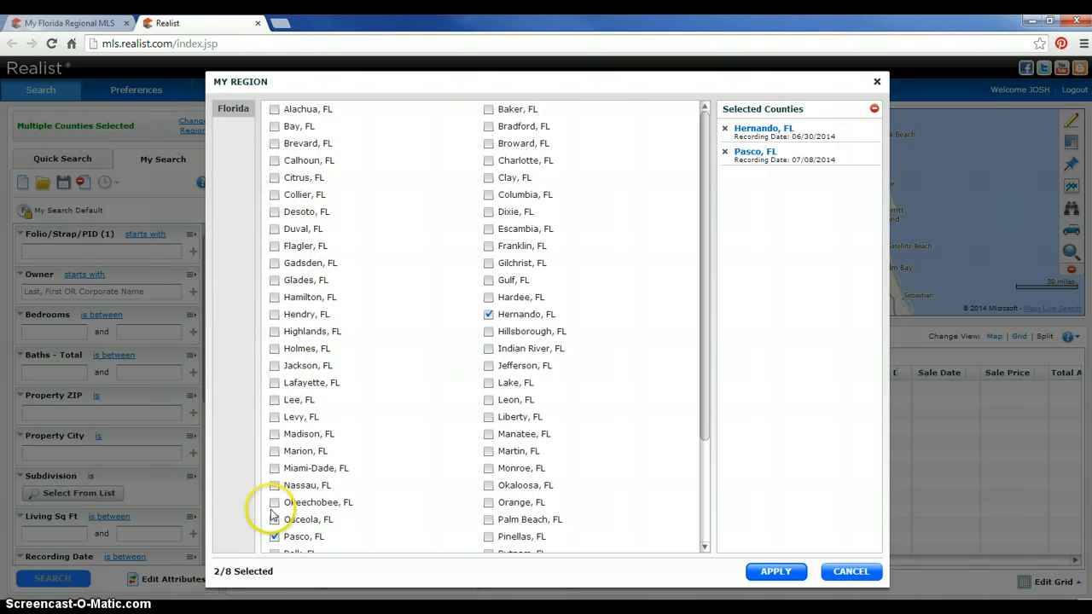
scroll(458, 452, down, 2)
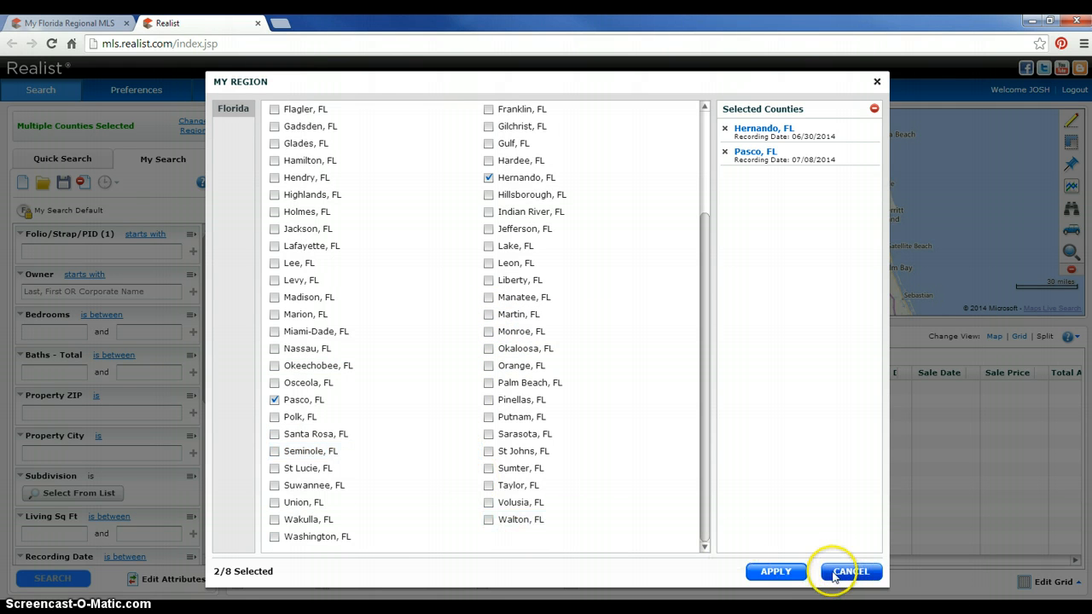
click(725, 128)
click(785, 571)
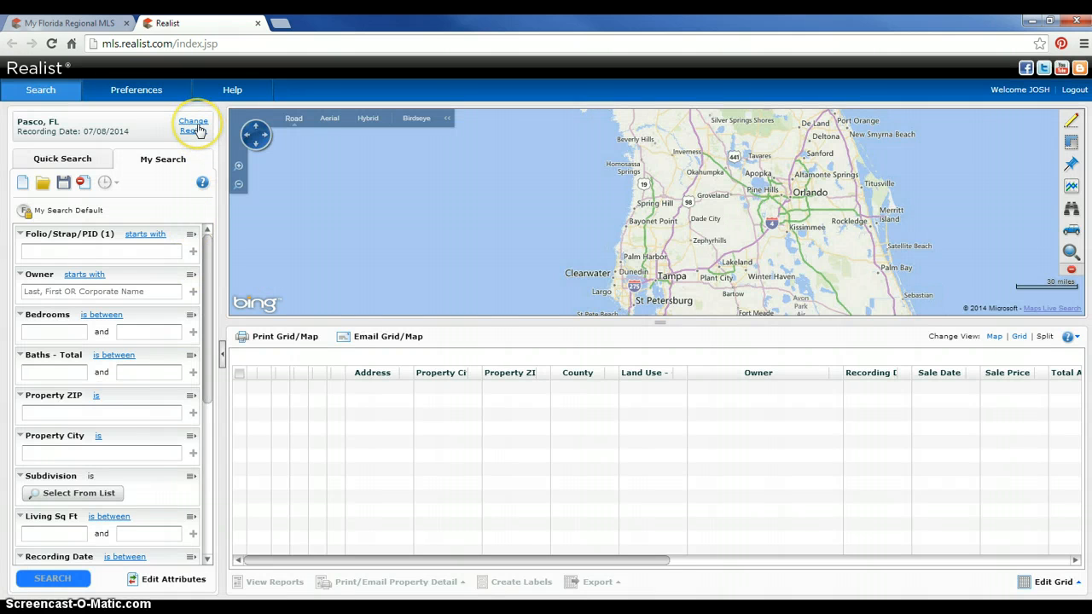
- Look up FAIRWAY OAKS in the subdivision list and apply all matching subdivisions as search criteria
click(78, 493)
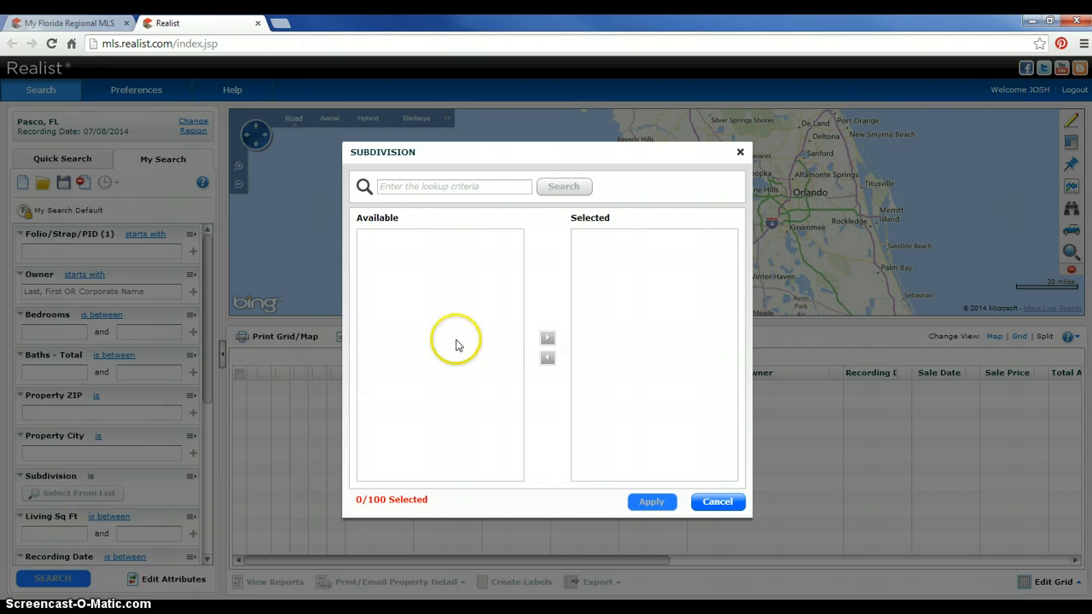
click(441, 184)
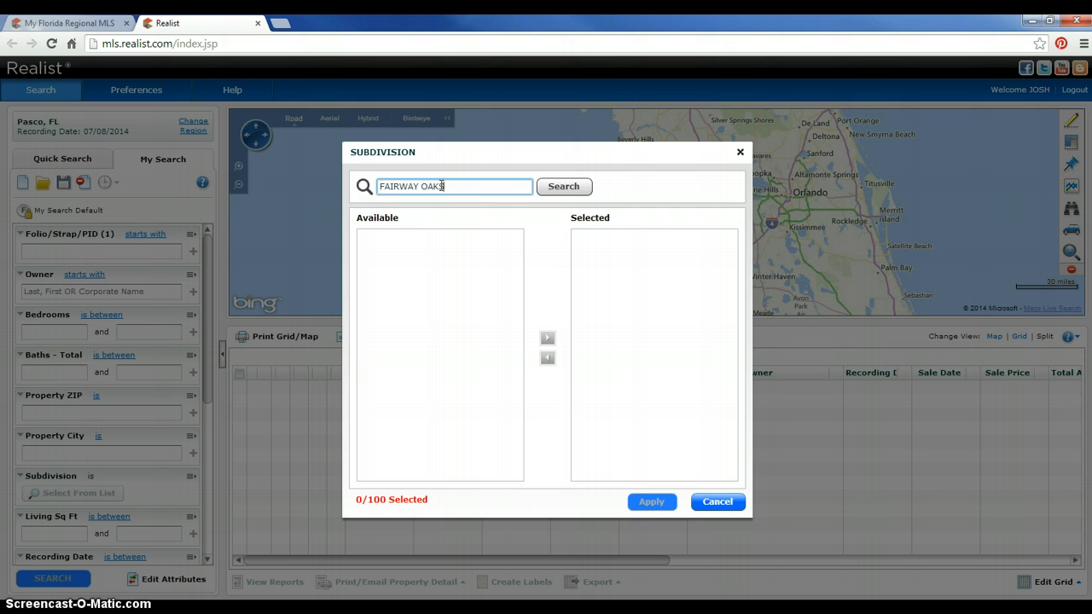
click(539, 187)
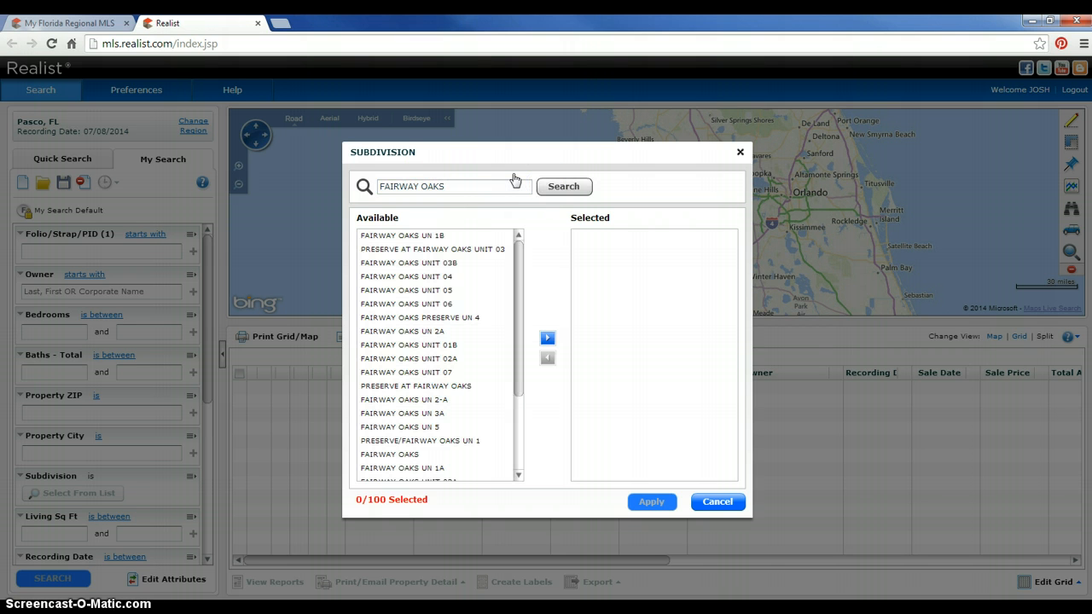
click(477, 235)
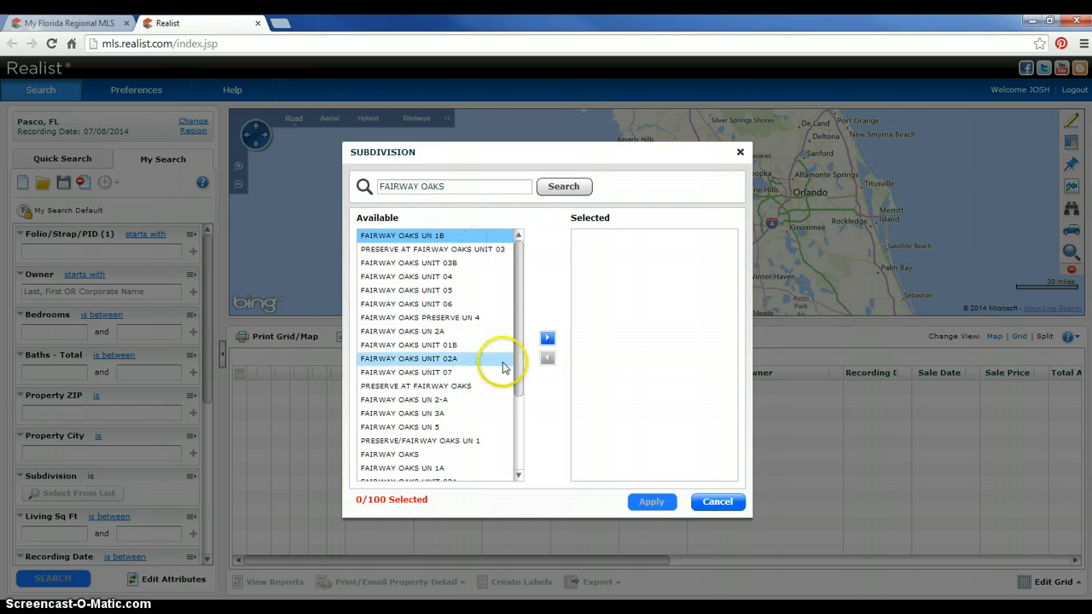
drag(516, 384, 514, 475)
shift+click(460, 473)
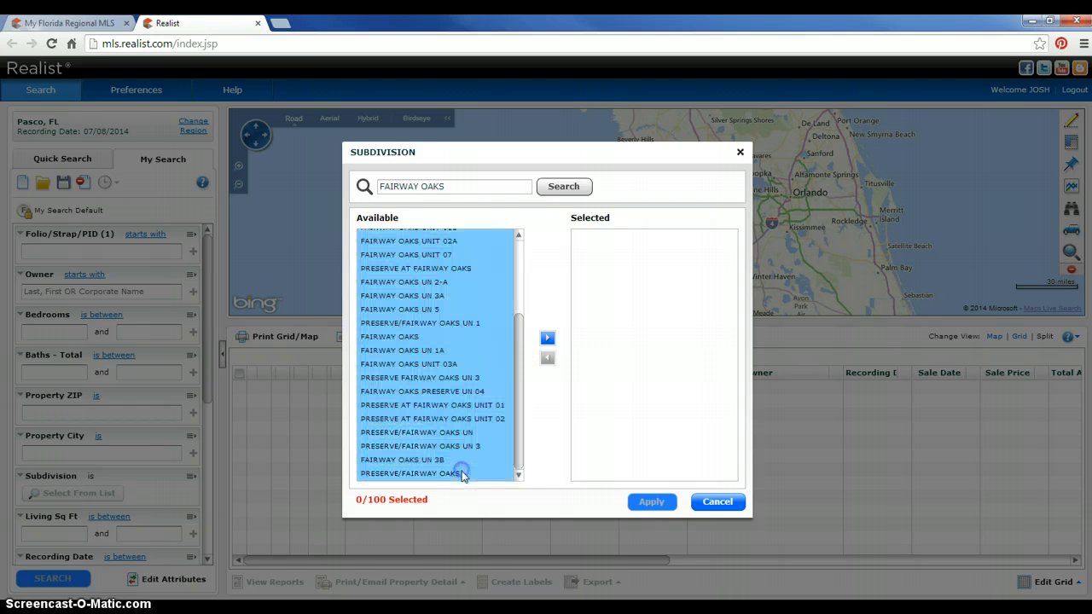
click(548, 338)
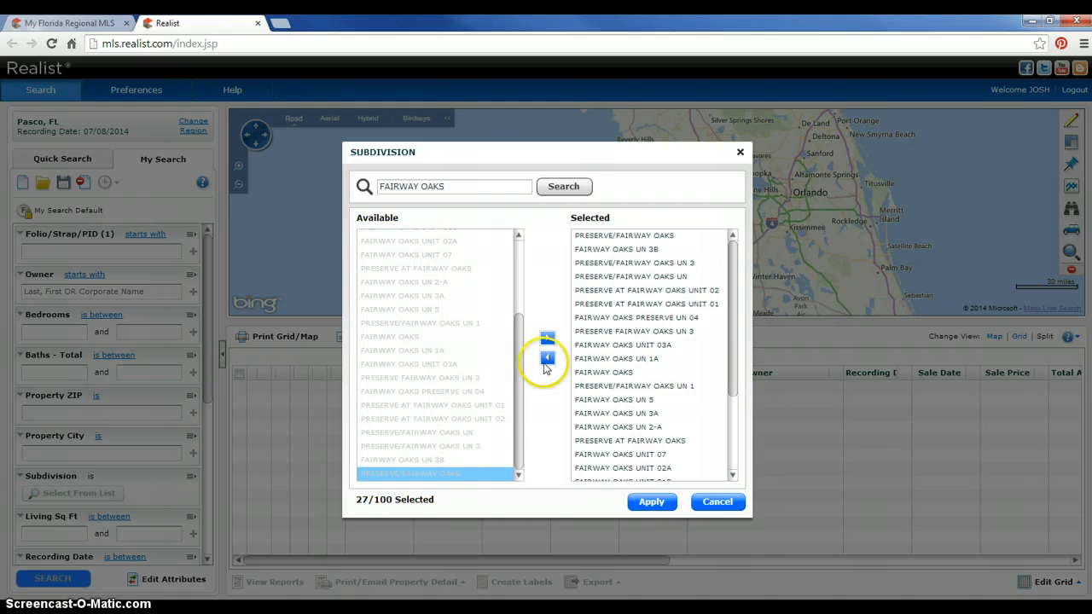
click(646, 504)
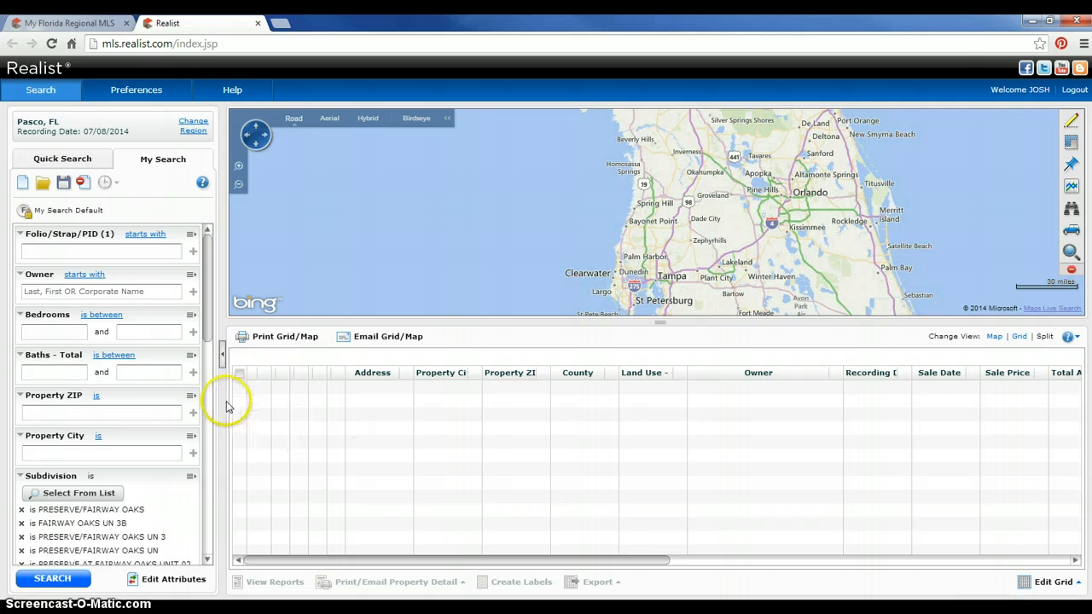
- Set the property ZIP to 34667 and run the property search
click(49, 412)
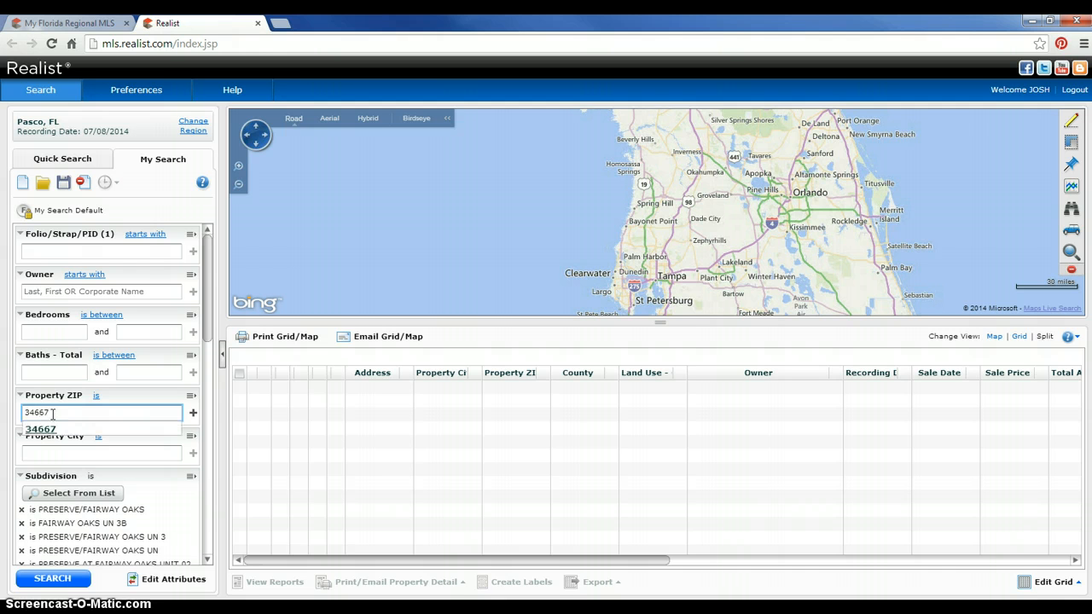
key(Tab)
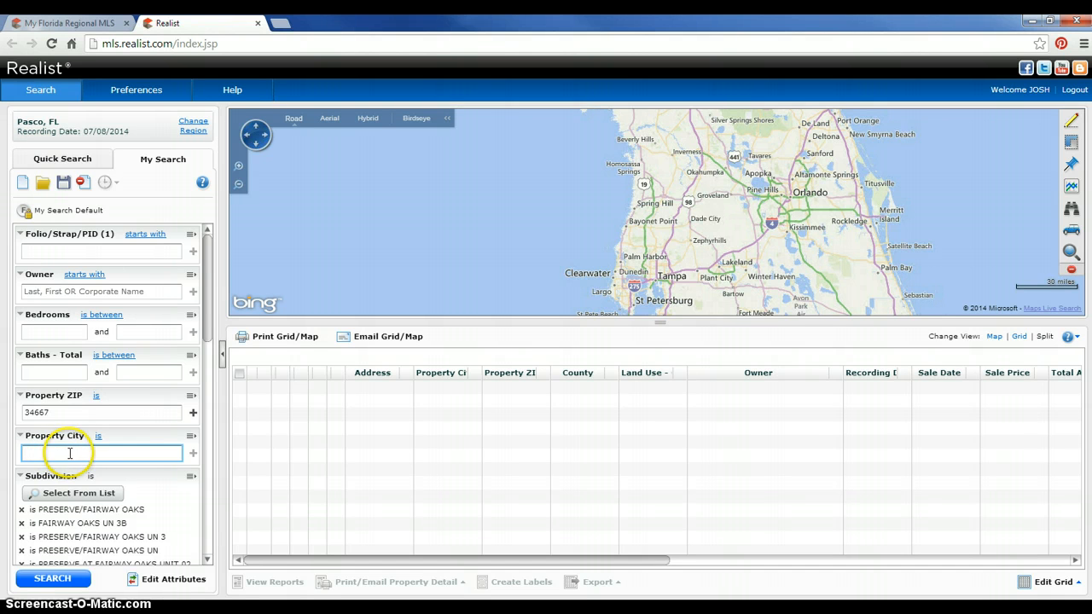
click(66, 578)
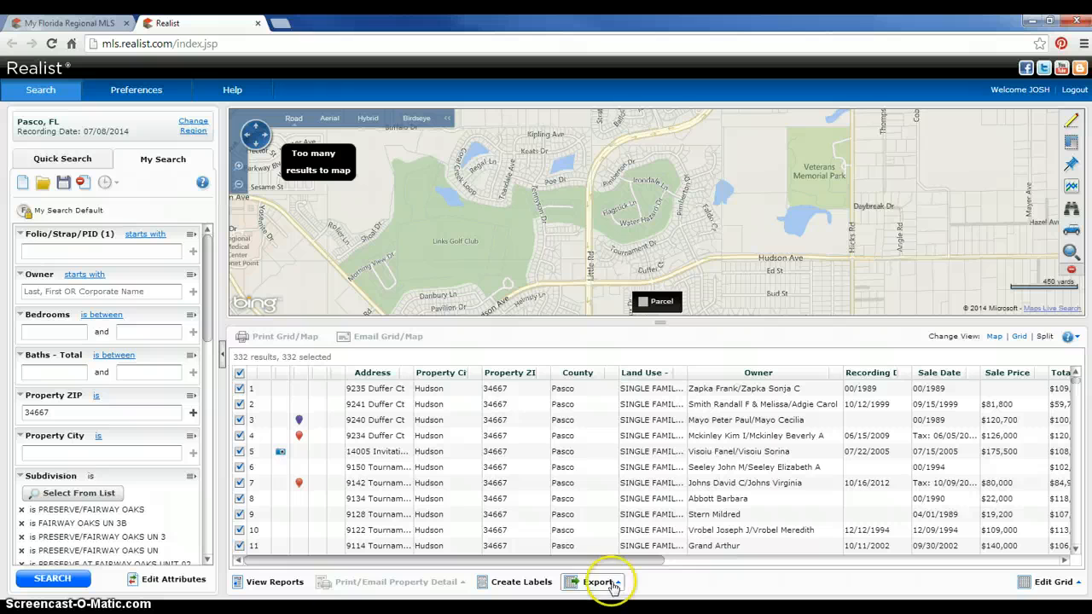
- Run a customized export of all search results, reviewing the owner, sales and building permit attribute categories before exporting
click(611, 584)
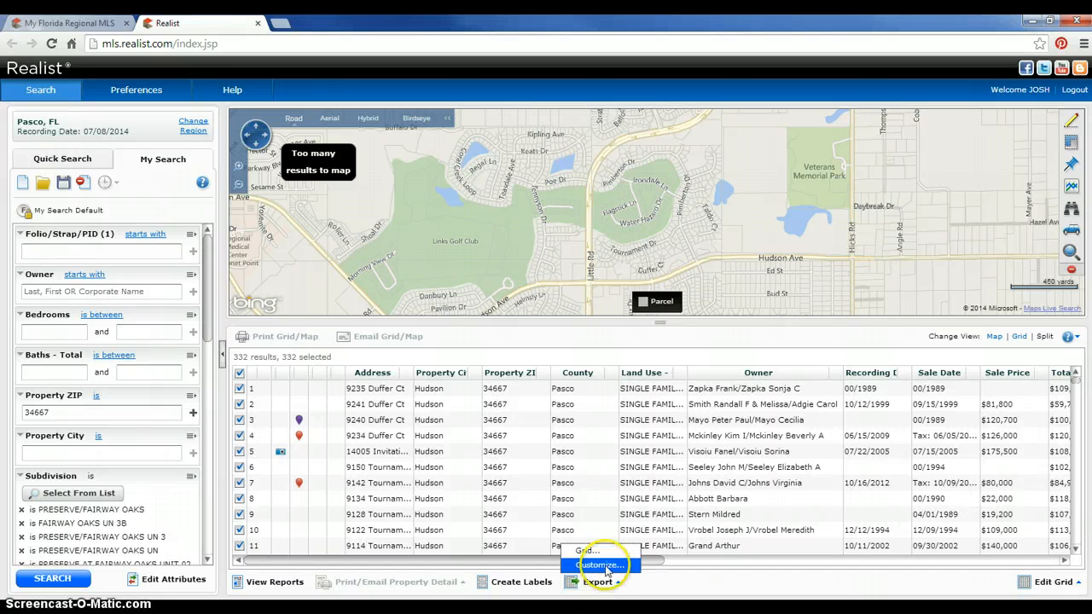
click(605, 567)
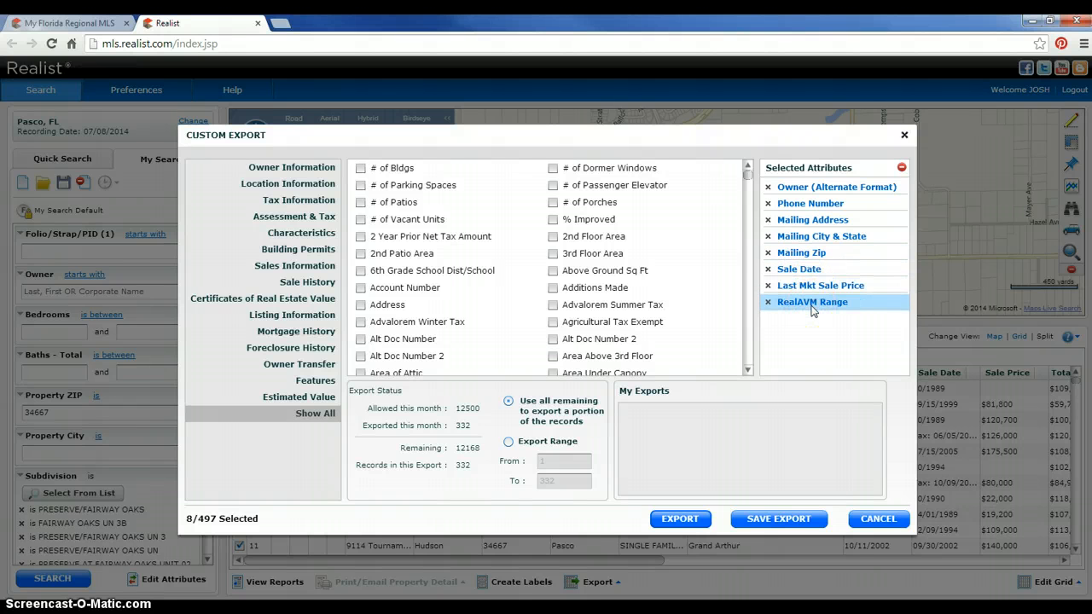
click(281, 169)
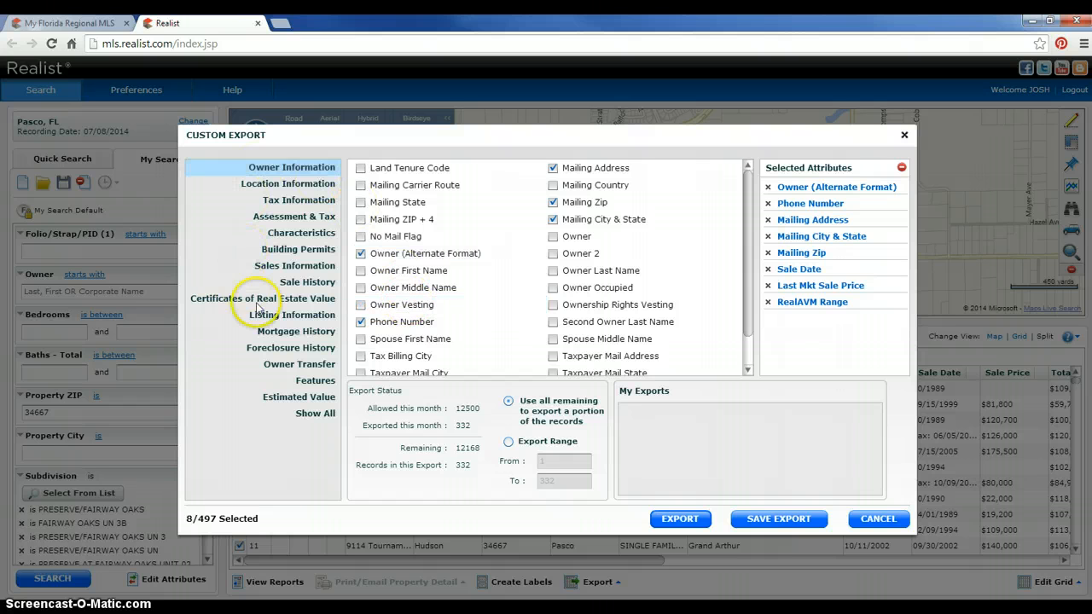
click(295, 269)
click(301, 287)
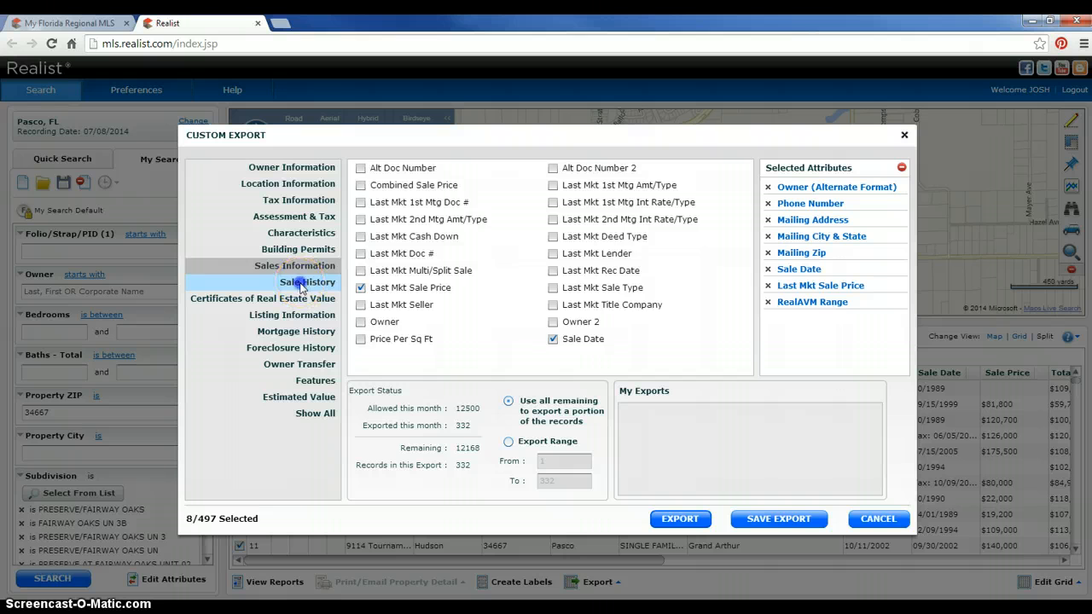
click(300, 250)
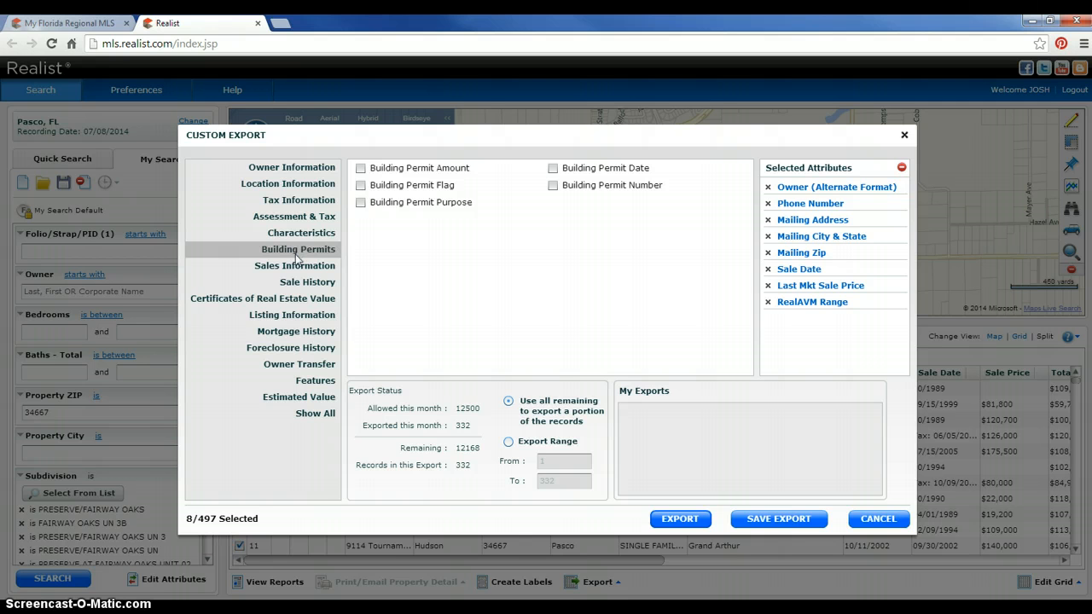
click(293, 168)
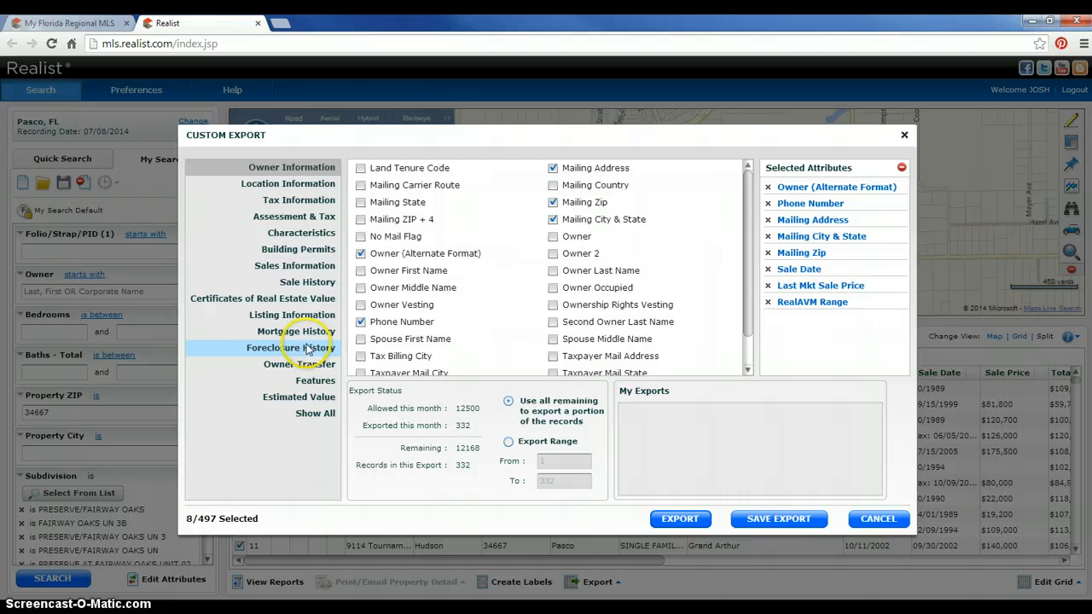
click(682, 519)
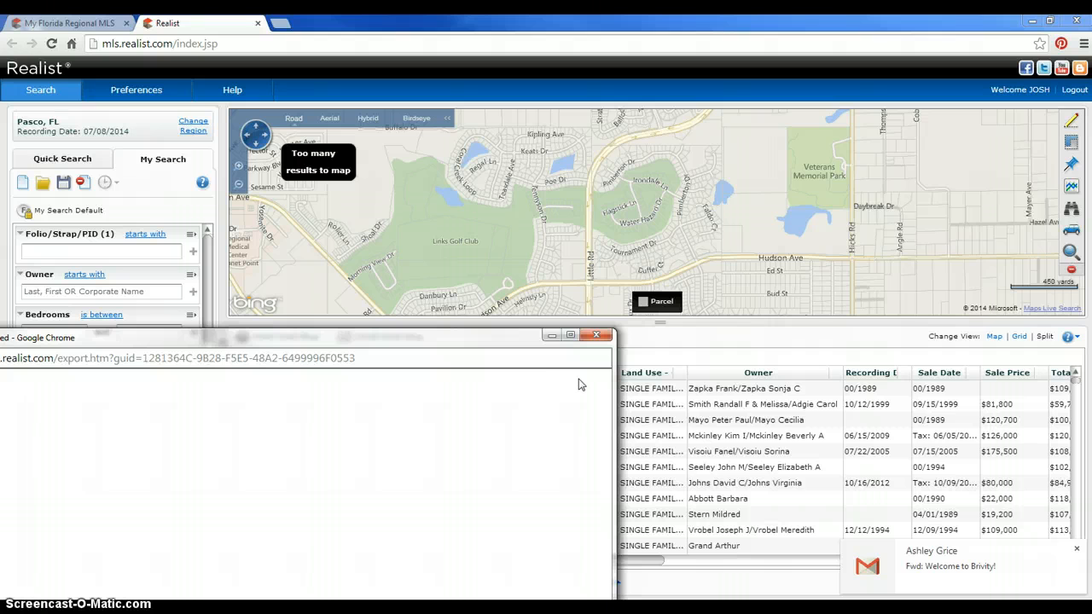
- Open the downloaded CSV export in Excel and autofit the width of all columns
click(569, 336)
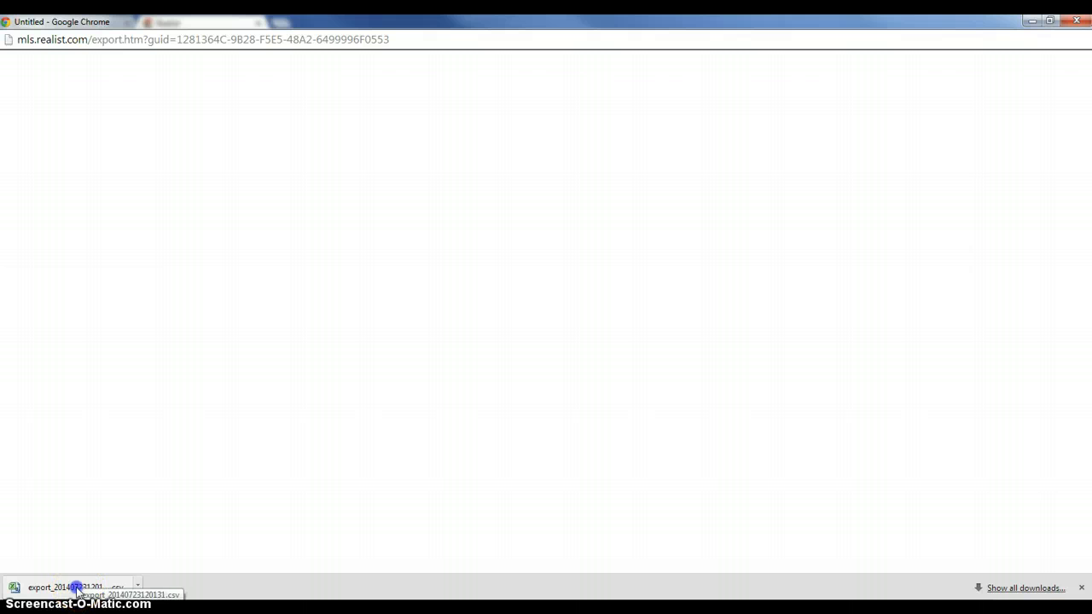
click(77, 589)
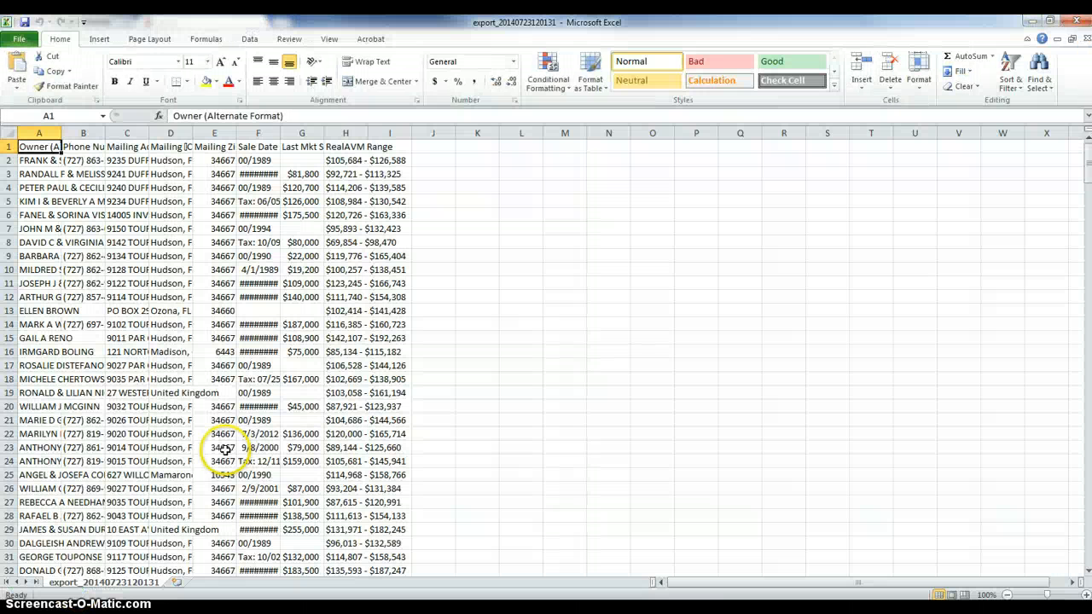
click(7, 132)
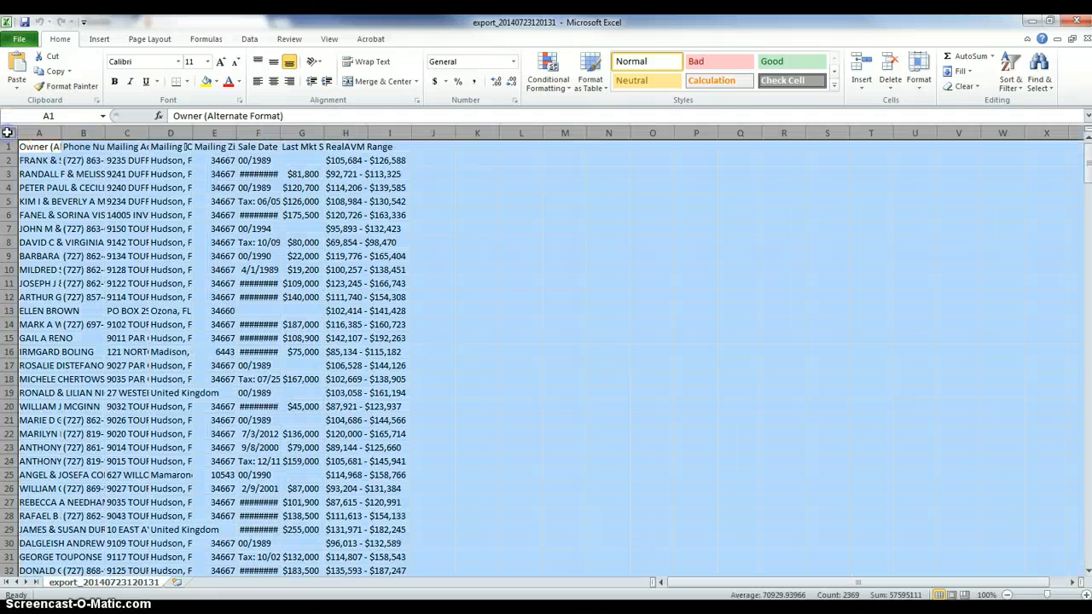
double_click(63, 134)
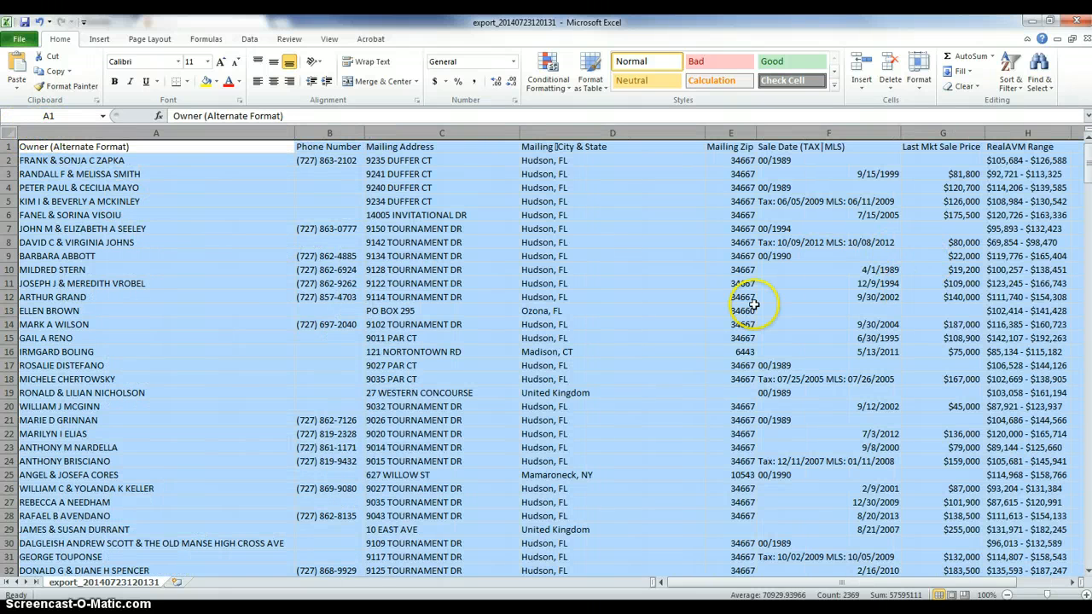
- Examine the exported owner, phone number, mailing address, sale date, last sale price and RealAVM Range columns
click(62, 162)
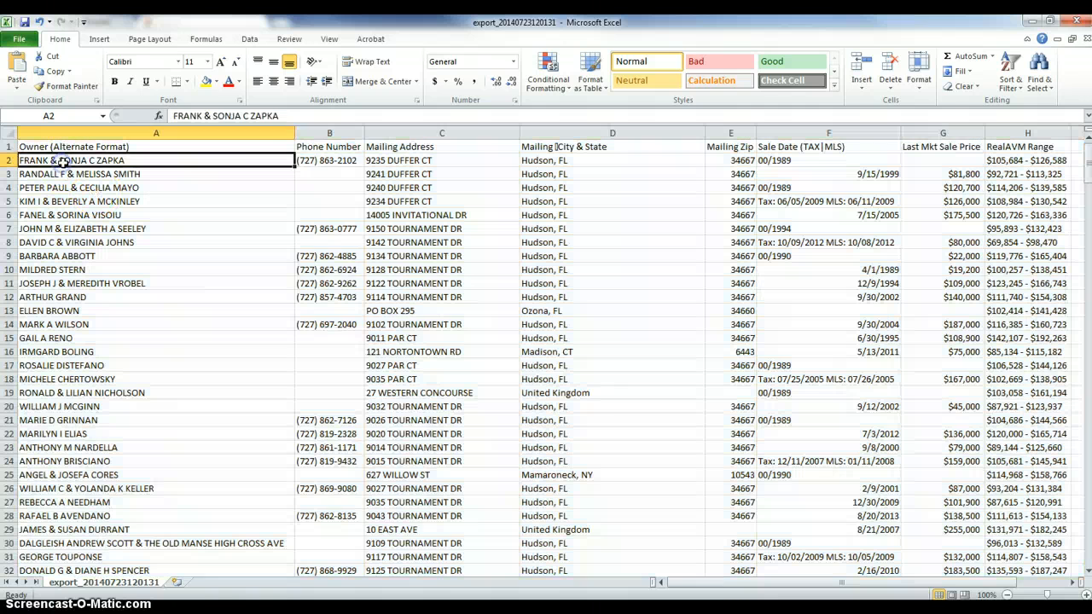
click(329, 162)
click(396, 166)
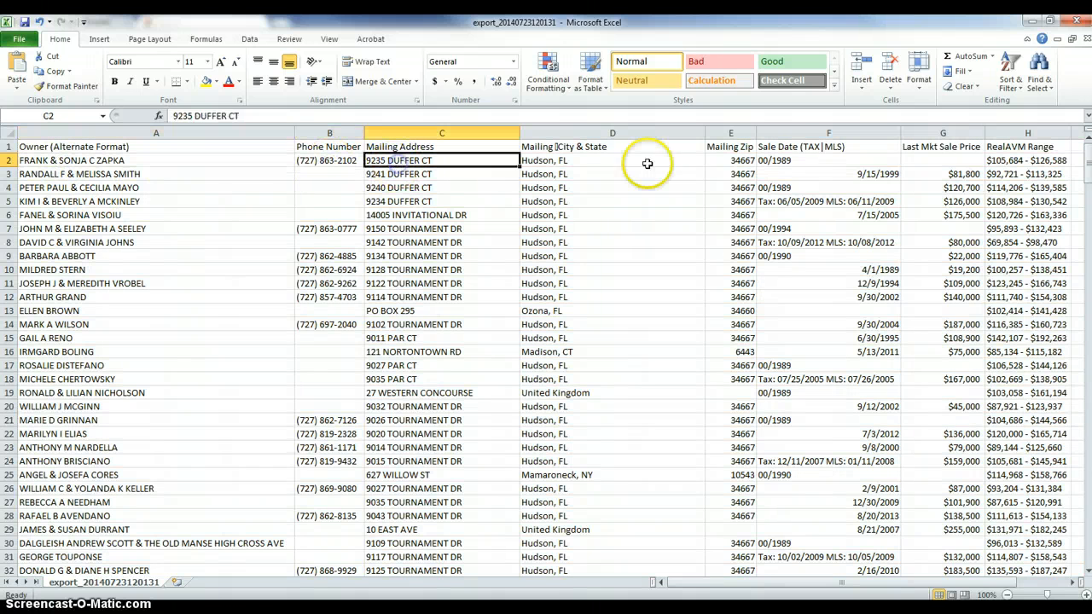
click(790, 164)
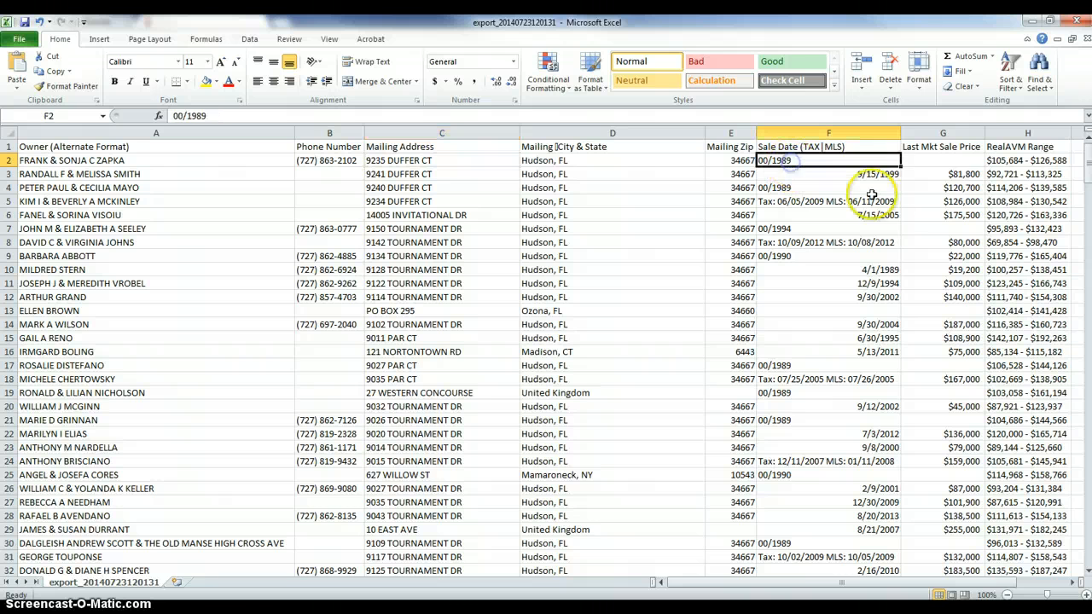
key(Right)
key(Right)
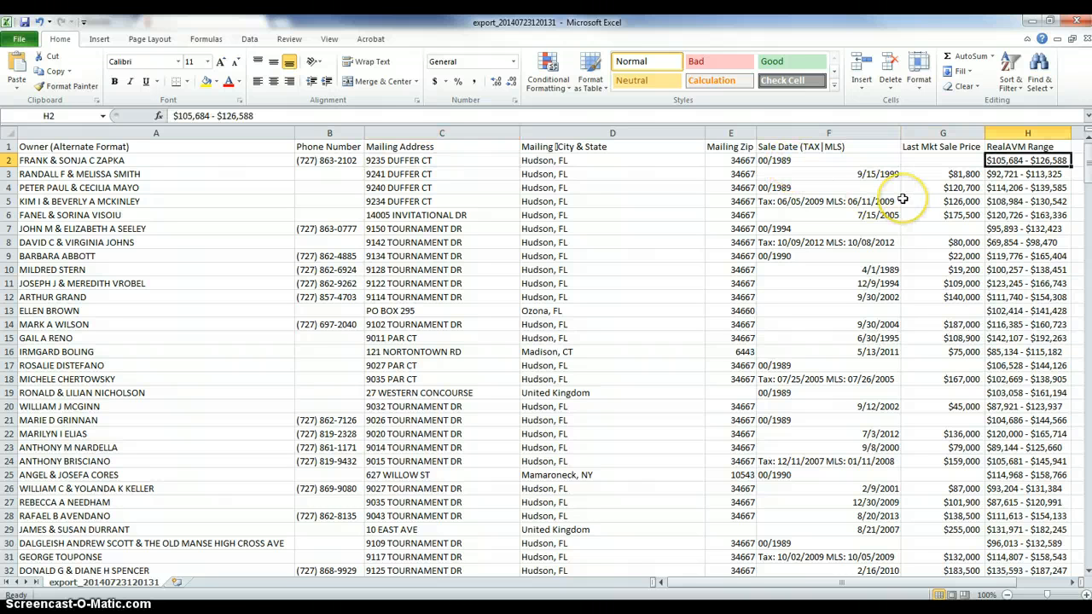
key(Down)
key(Down)
key(Down)
key(Down)
key(Down)
key(Down)
key(Down)
key(Down)
key(Down)
key(Down)
key(Down)
key(Down)
key(Down)
key(Down)
key(Down)
key(Down)
key(Down)
key(Down)
key(Down)
key(Down)
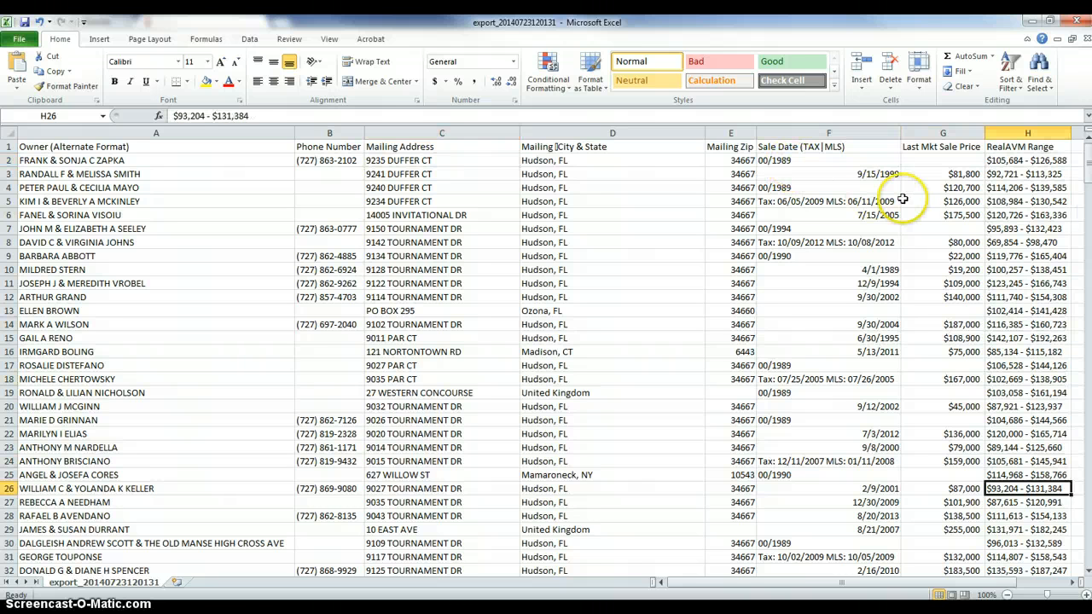
key(Up)
key(Up)
key(Up)
key(Up)
key(Up)
key(Up)
key(Up)
key(Up)
key(Up)
key(Up)
key(Up)
key(Up)
key(Up)
key(Up)
key(Up)
key(Up)
key(Up)
key(Up)
key(Up)
key(Up)
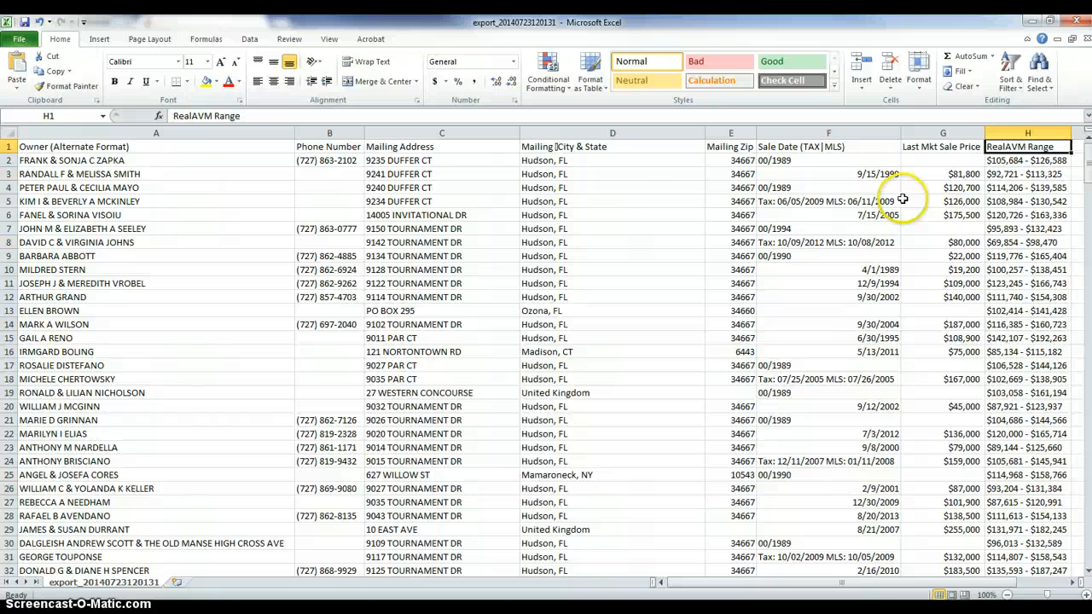
click(21, 40)
click(42, 81)
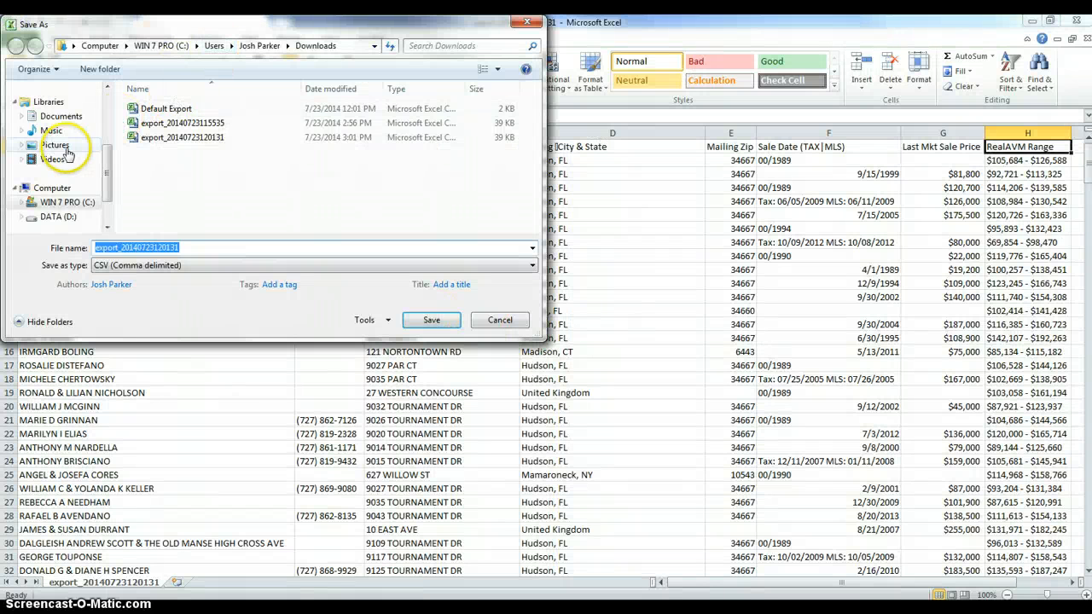
scroll(77, 162, up, 3)
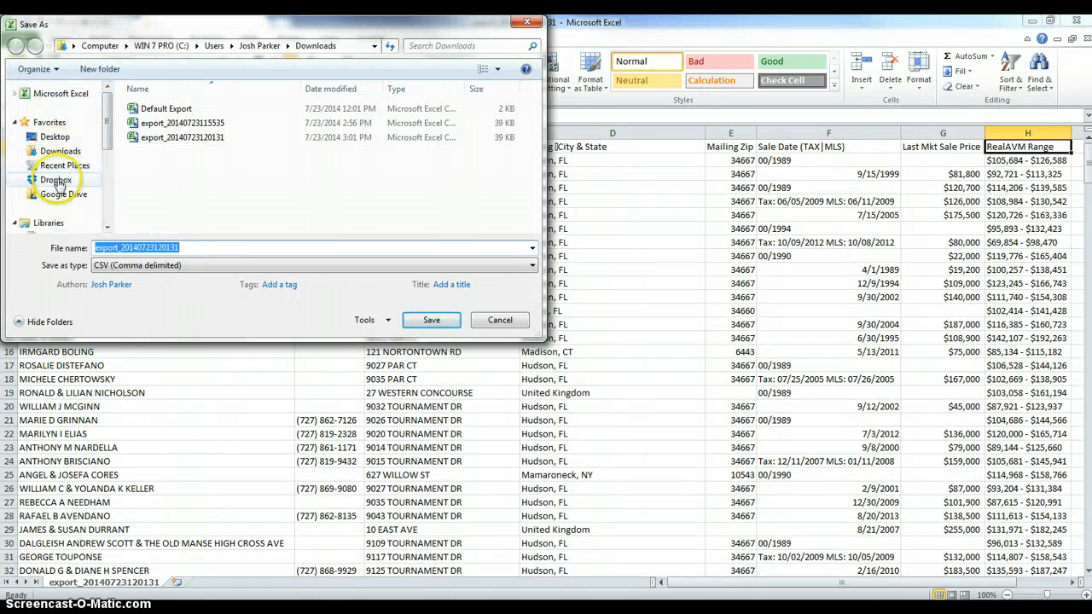
click(57, 179)
double_click(165, 139)
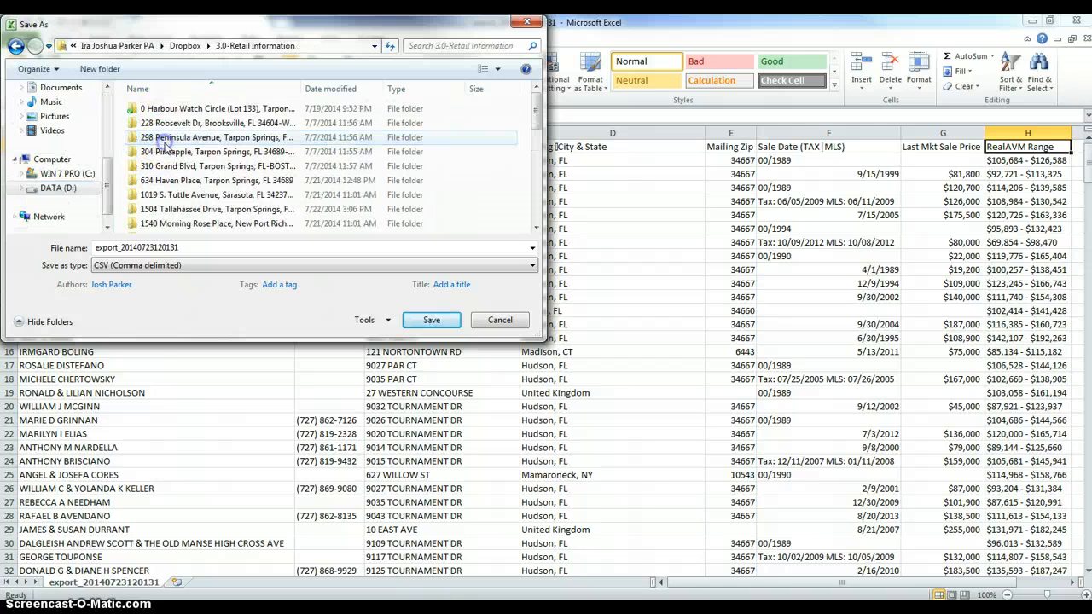
click(165, 181)
scroll(164, 185, down, 2)
scroll(164, 185, down, 2)
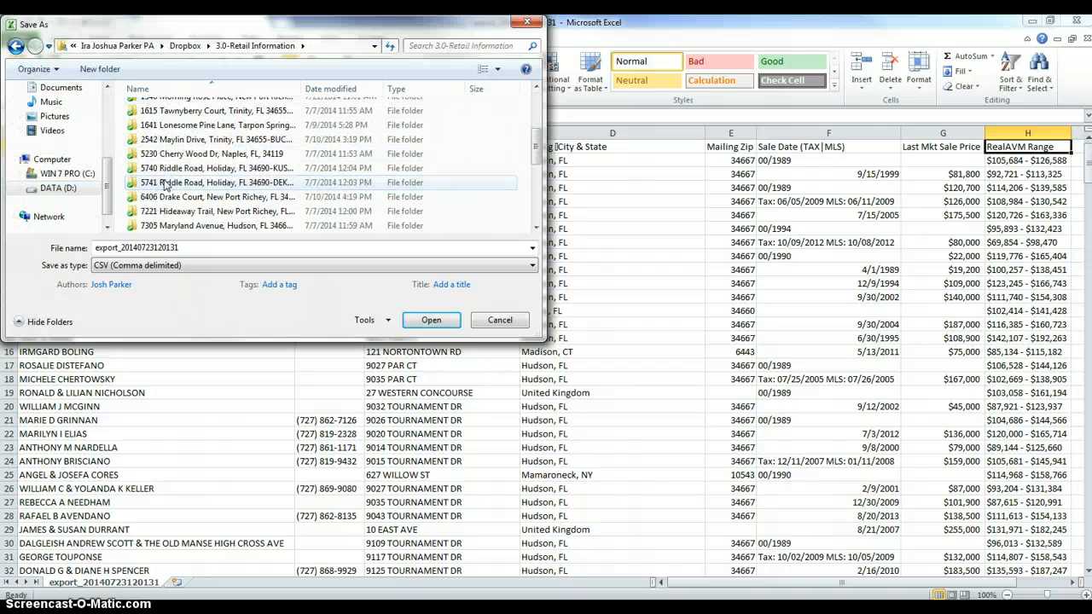
double_click(164, 227)
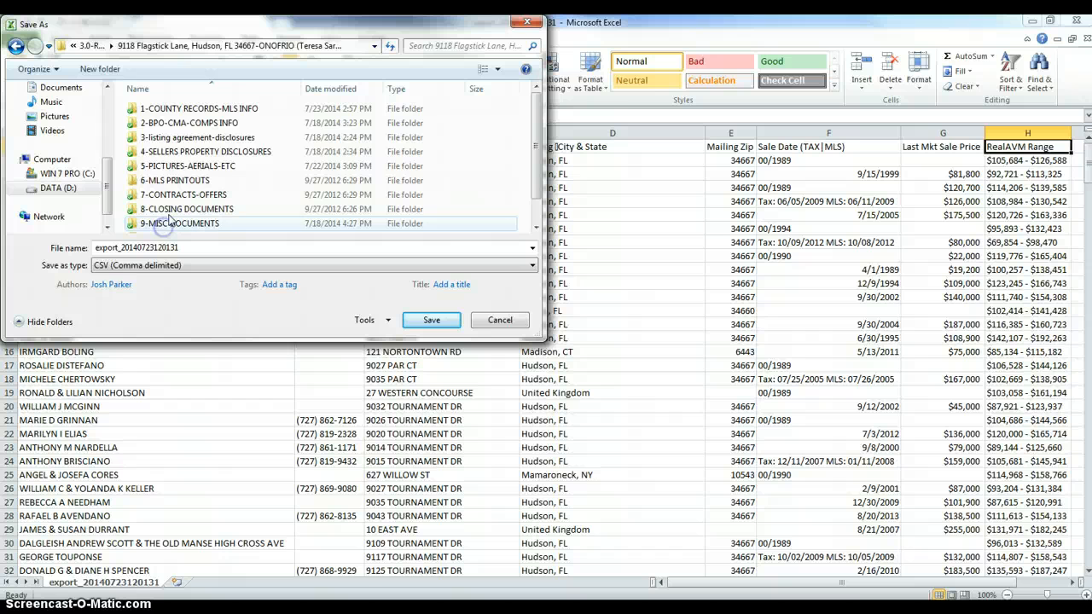
double_click(177, 109)
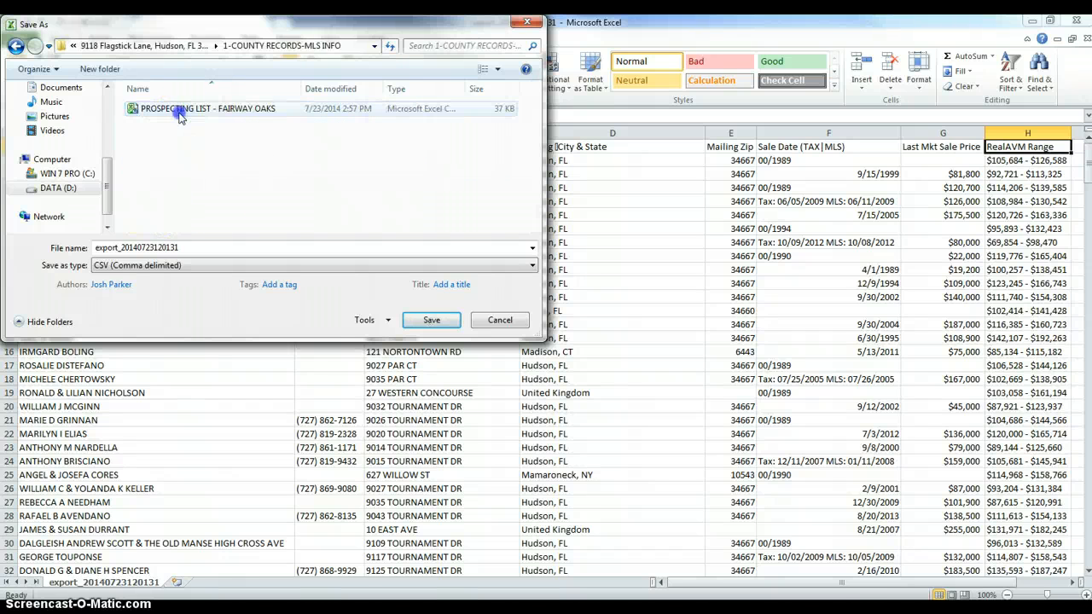
click(224, 115)
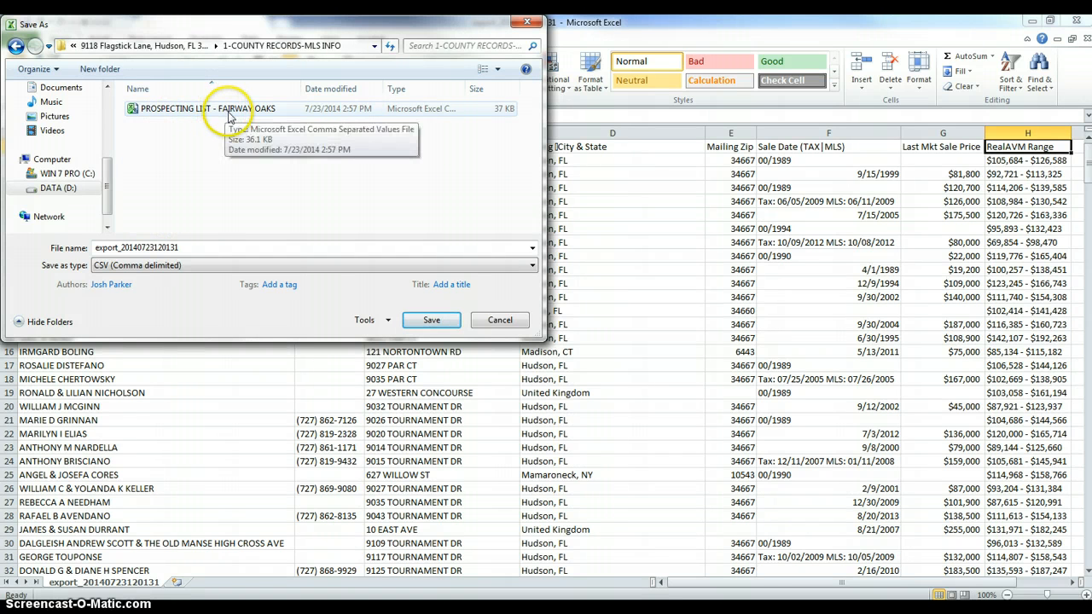
click(228, 117)
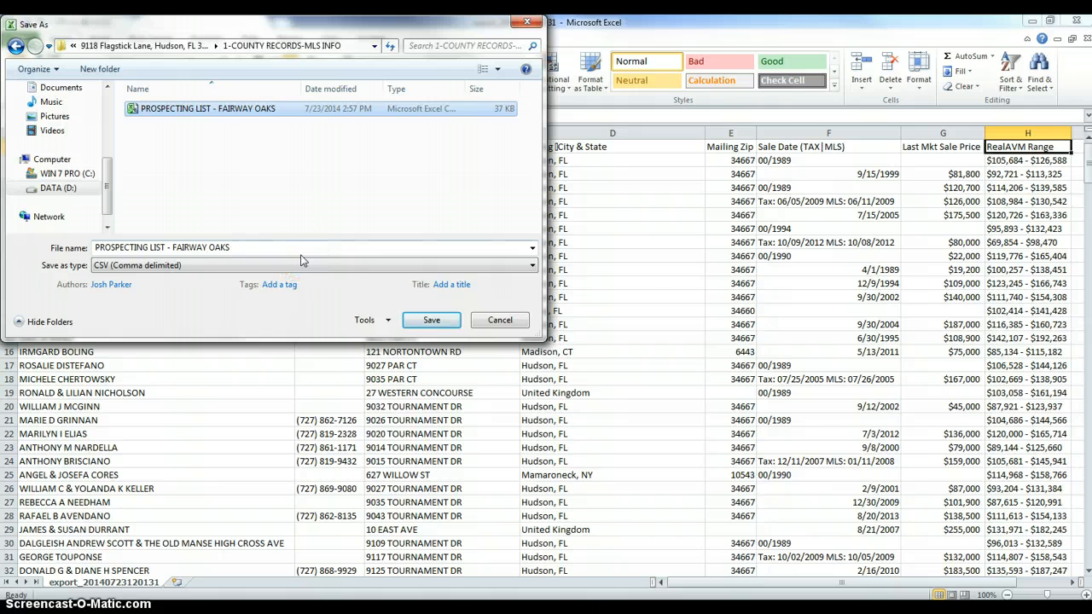
click(501, 320)
- Examine the Phone Number column down to the last homeowner row to see which owners have a listed number
drag(329, 161, 329, 365)
scroll(332, 351, down, 10)
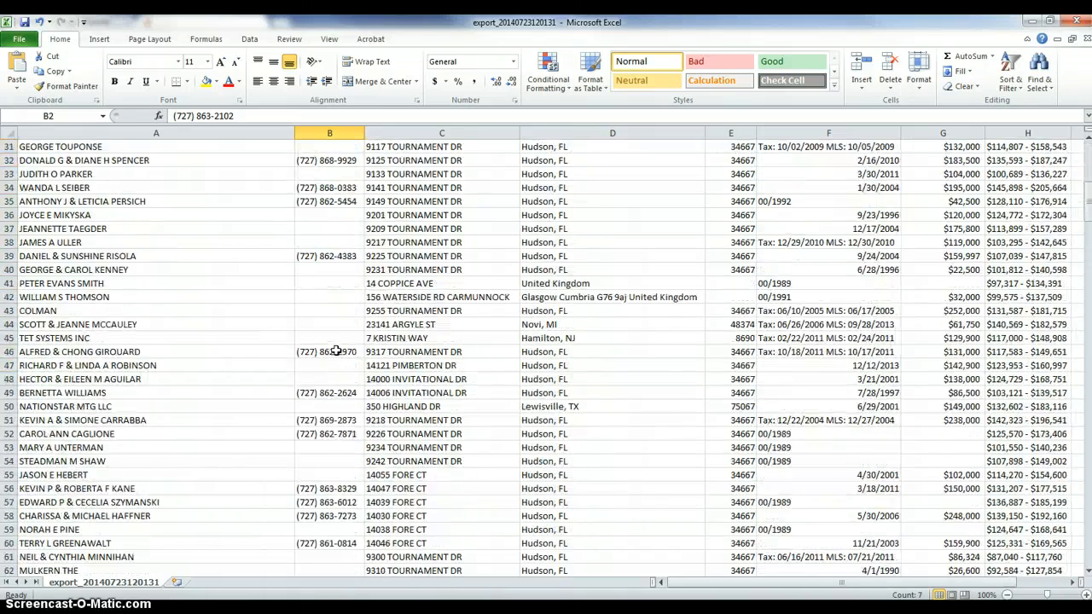
scroll(335, 352, down, 20)
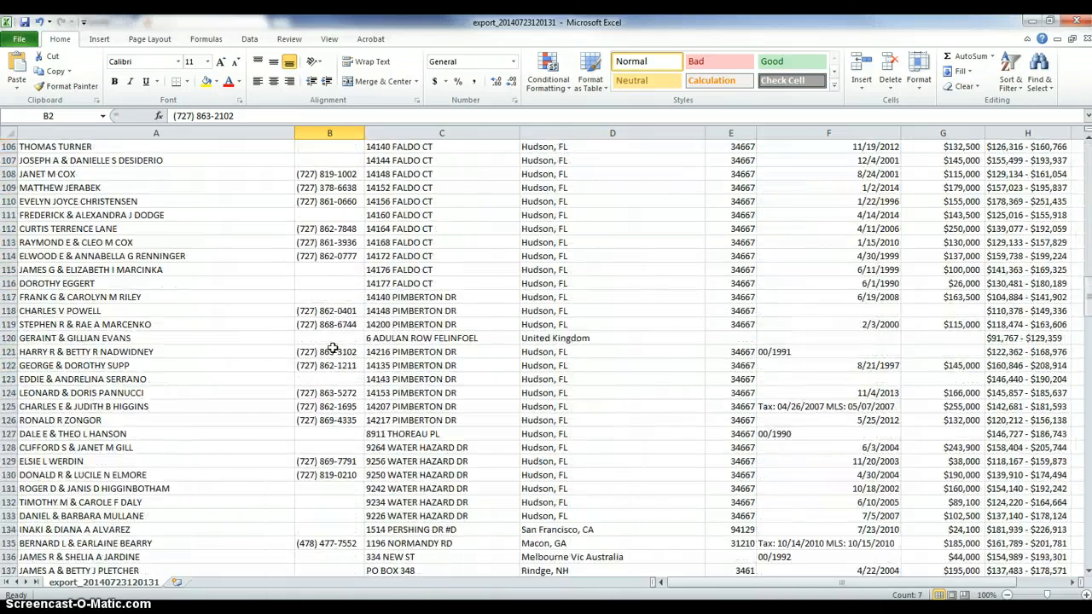
scroll(333, 350, down, 20)
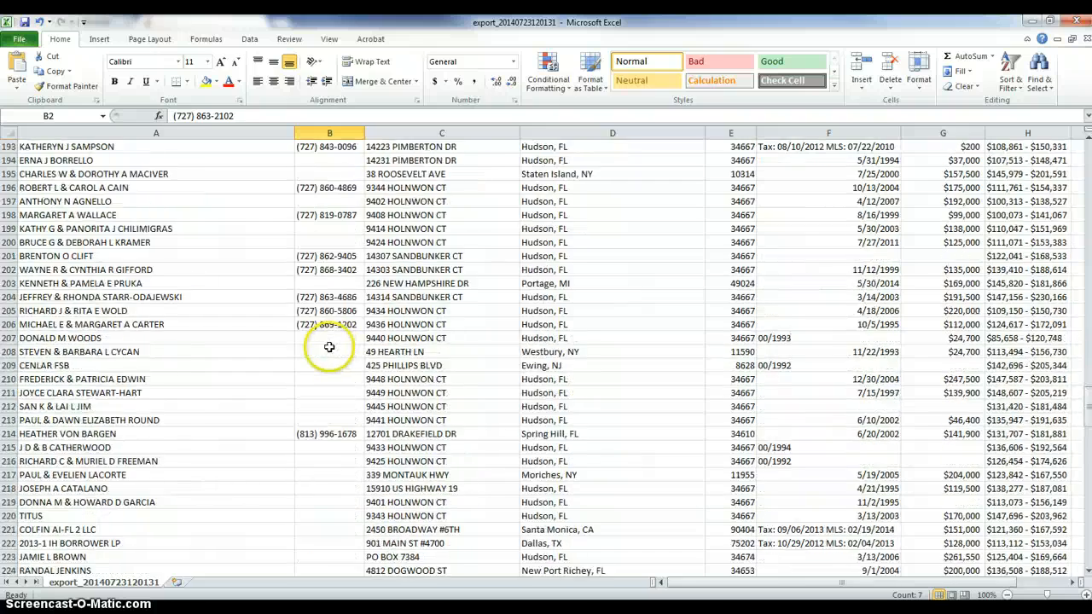
scroll(329, 350, down, 17)
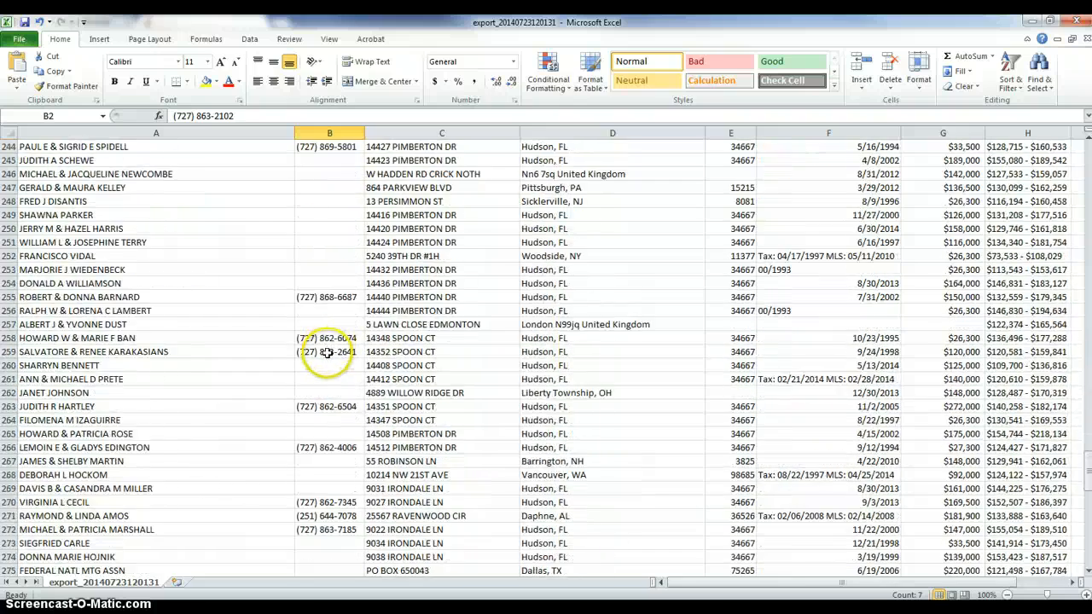
scroll(328, 351, down, 14)
scroll(327, 354, down, 9)
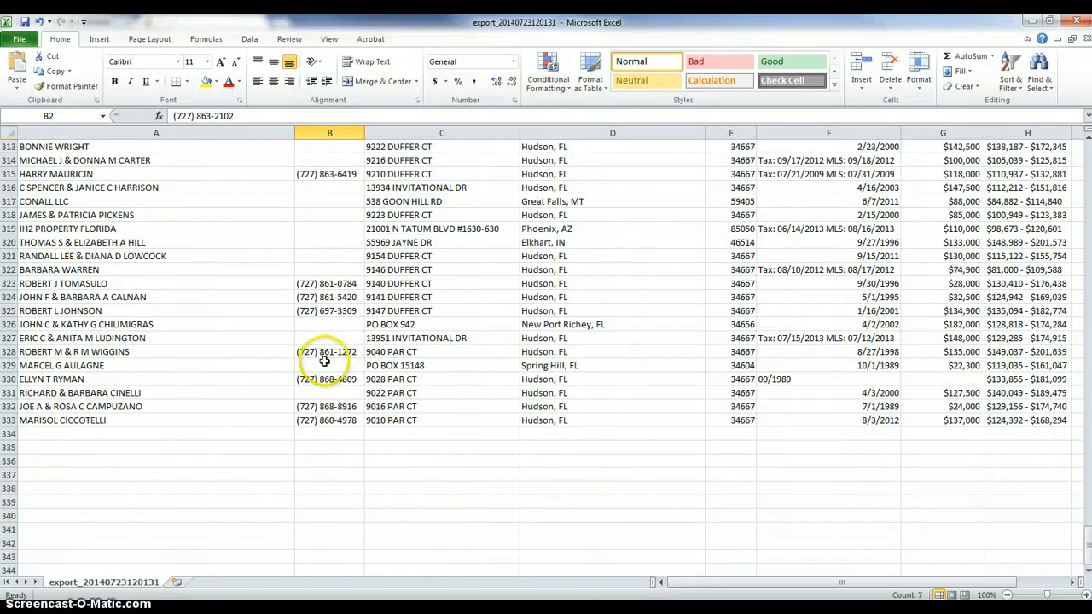
scroll(333, 426, up, 20)
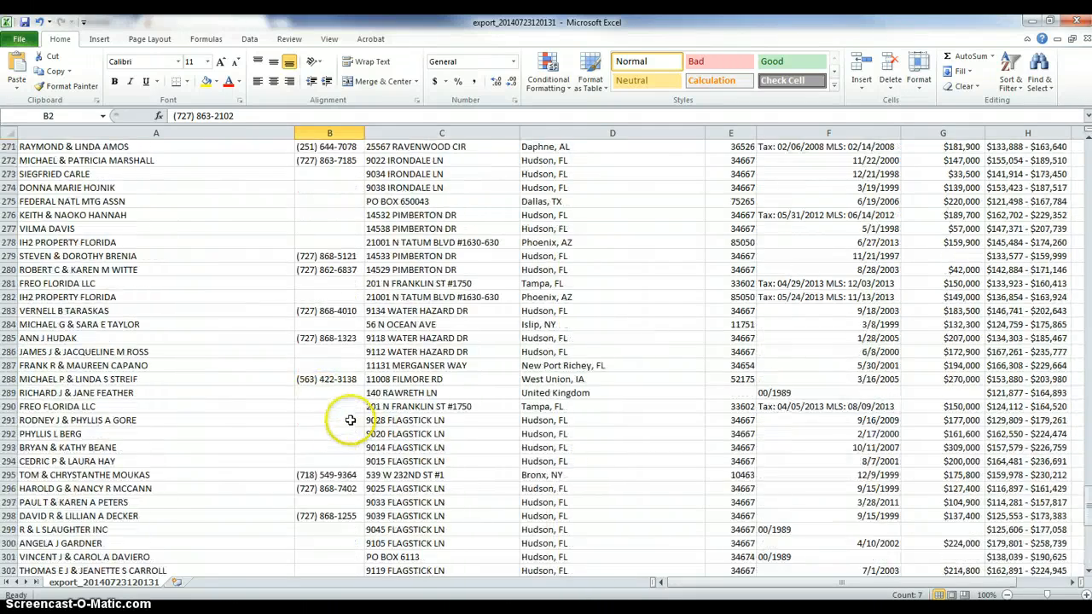
scroll(350, 423, up, 15)
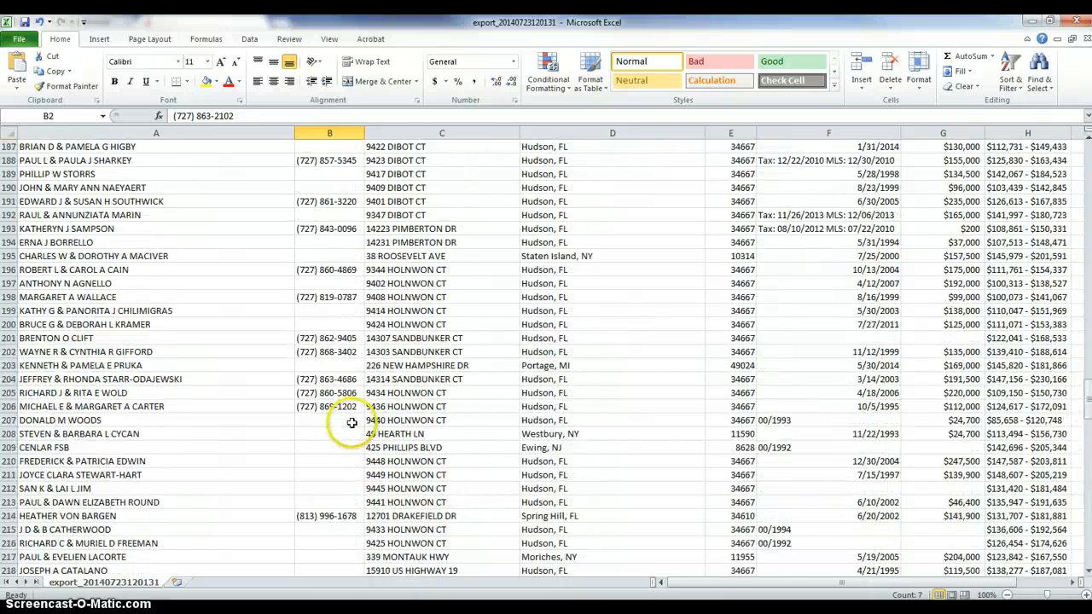